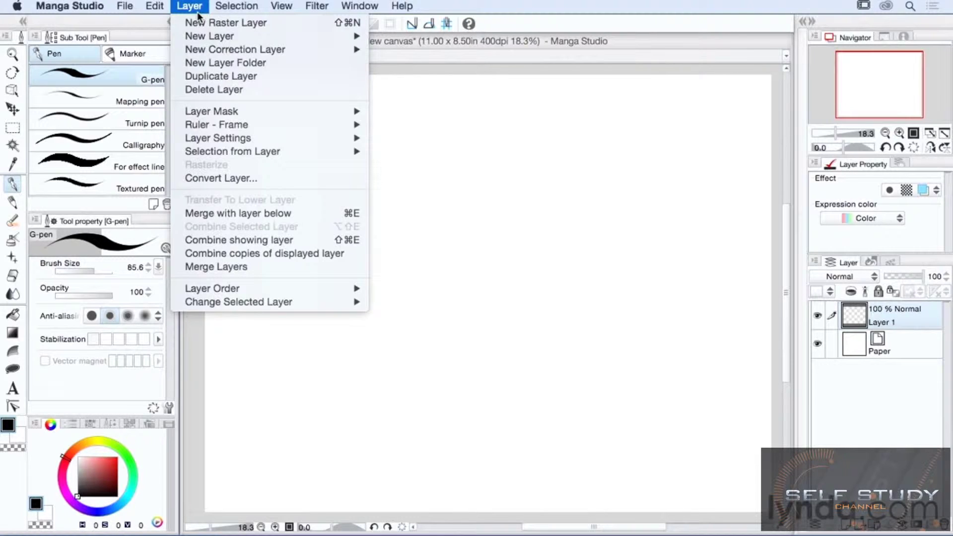
mouse_move(244, 13)
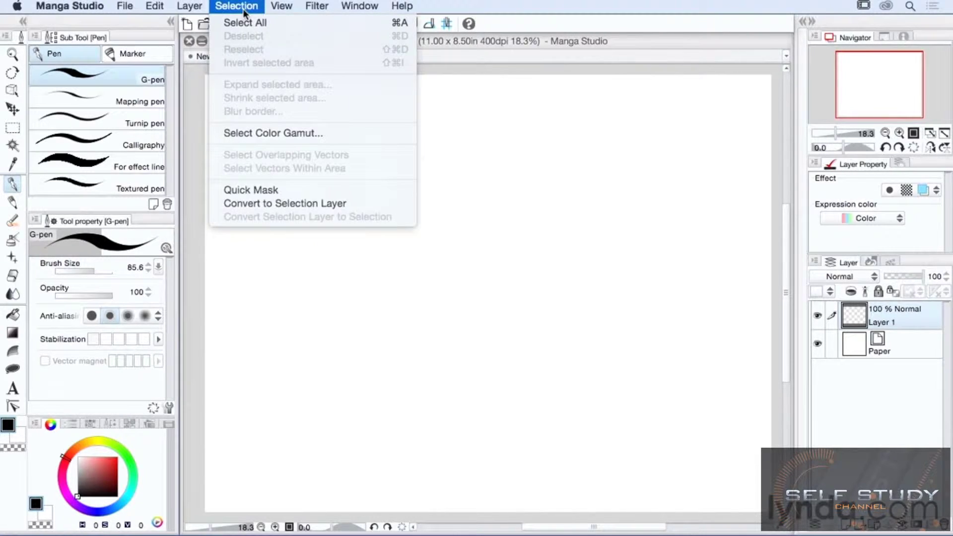
mouse_move(280, 11)
mouse_move(316, 10)
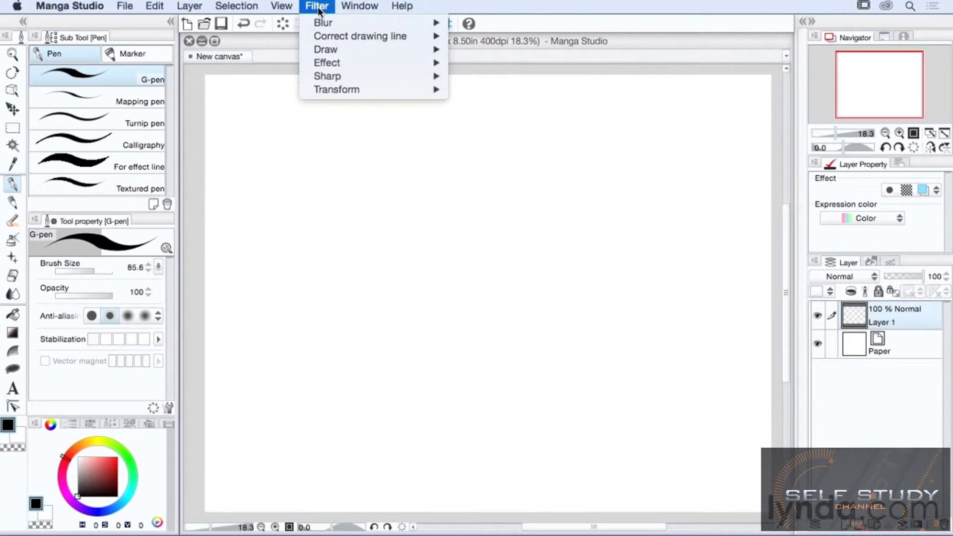
left_click(459, 6)
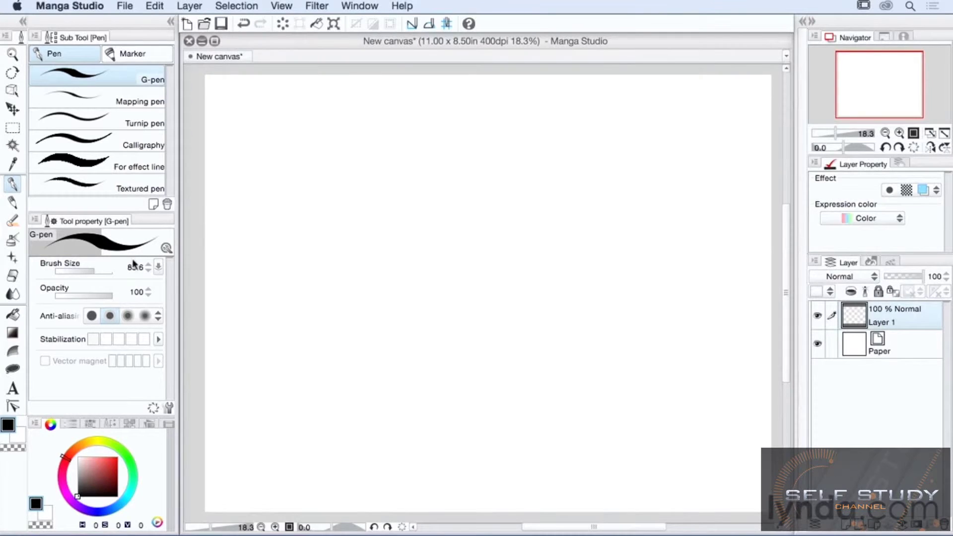
Look through the colour palettes, such as Color Slider, and the Brush Size palette grouped with the Color Wheel
left_click(68, 423)
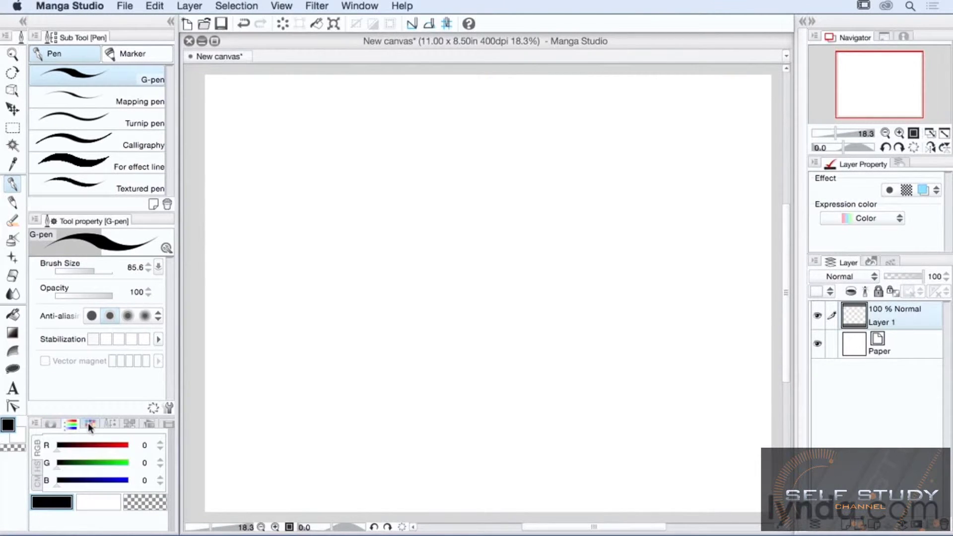
left_click(89, 424)
left_click(129, 423)
left_click(149, 423)
left_click(168, 424)
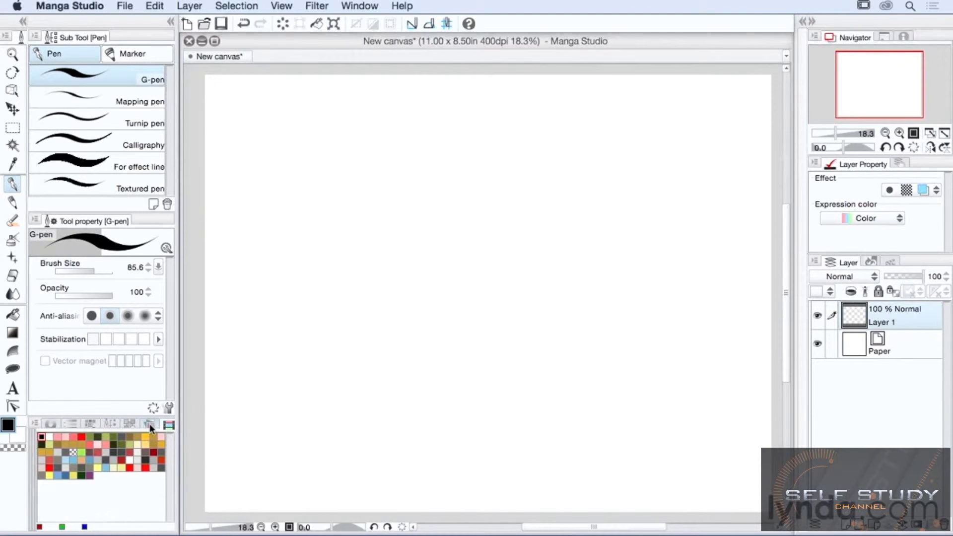
left_click(150, 423)
left_click(115, 422)
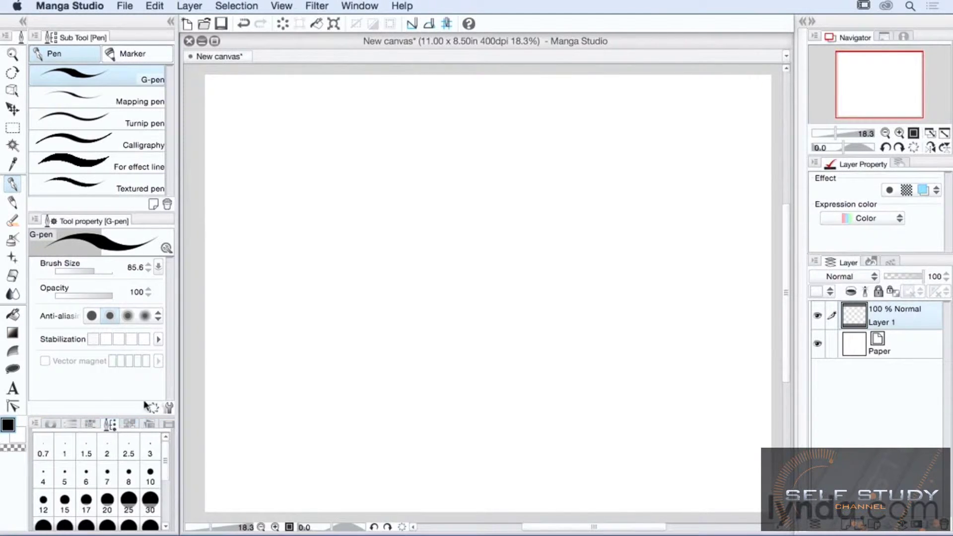
mouse_move(163, 454)
left_mouse_down()
mouse_move(164, 479)
mouse_move(167, 455)
left_mouse_up()
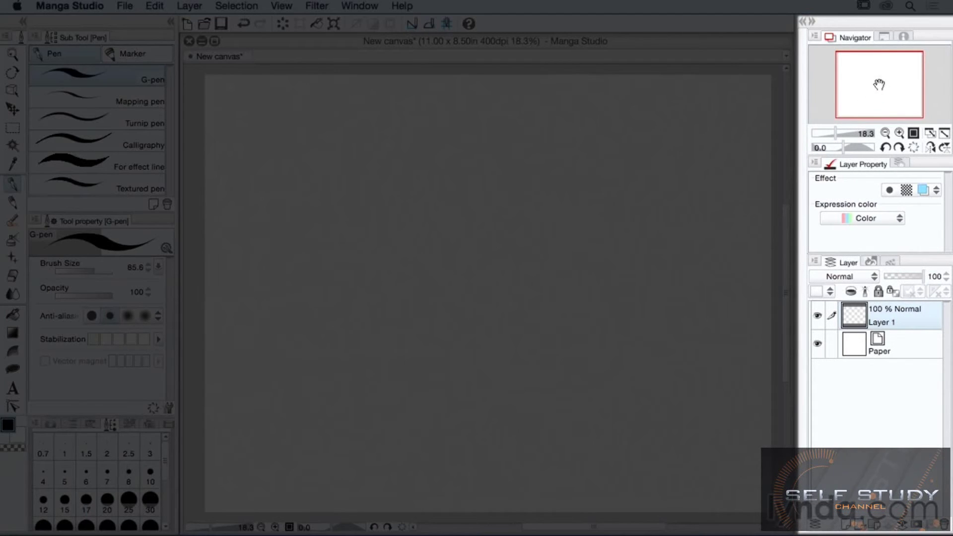
Pan the canvas from the Navigator preview and bring up the Sub View palette in its place
left_click_drag(851, 85, 872, 96)
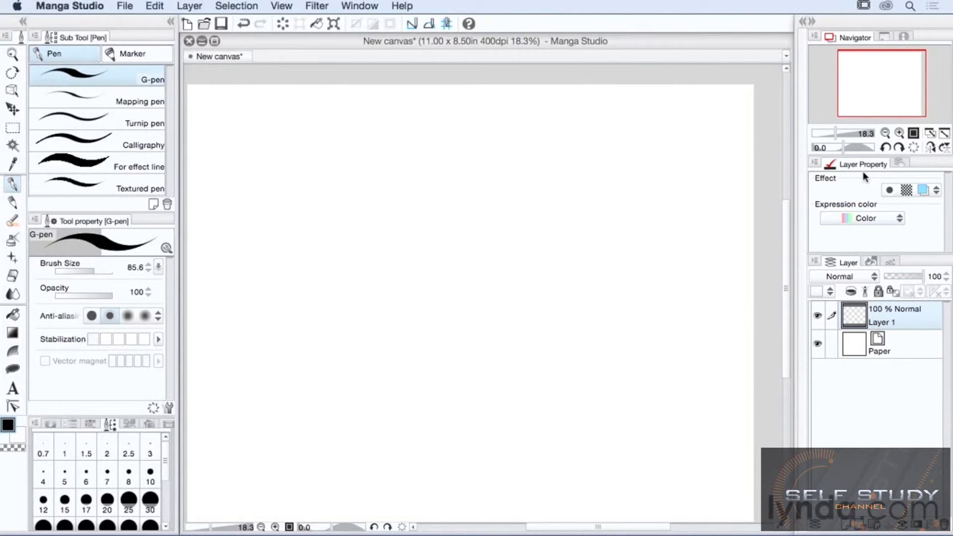
left_click(884, 37)
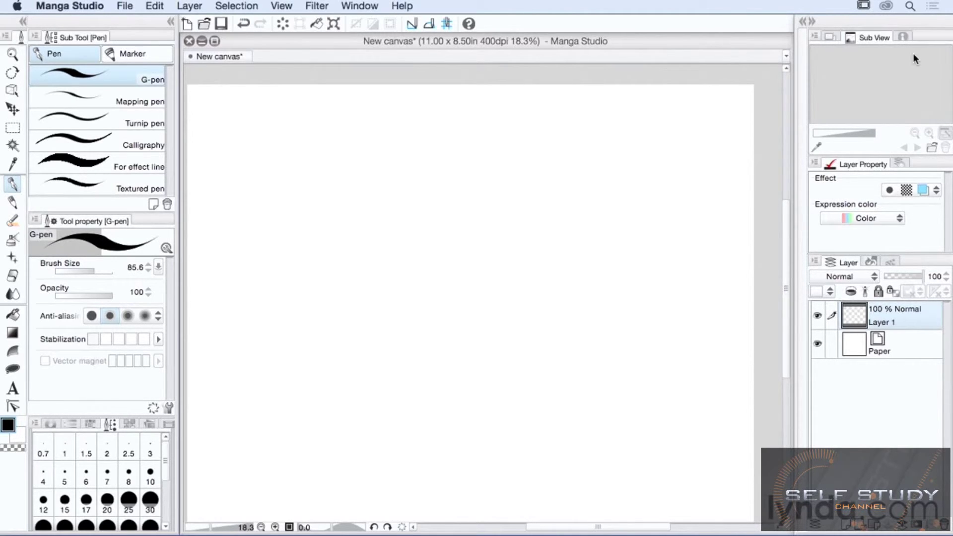
Collapse the Sub Tool palette dock and the Tool dock, and expand both again
left_click(171, 21)
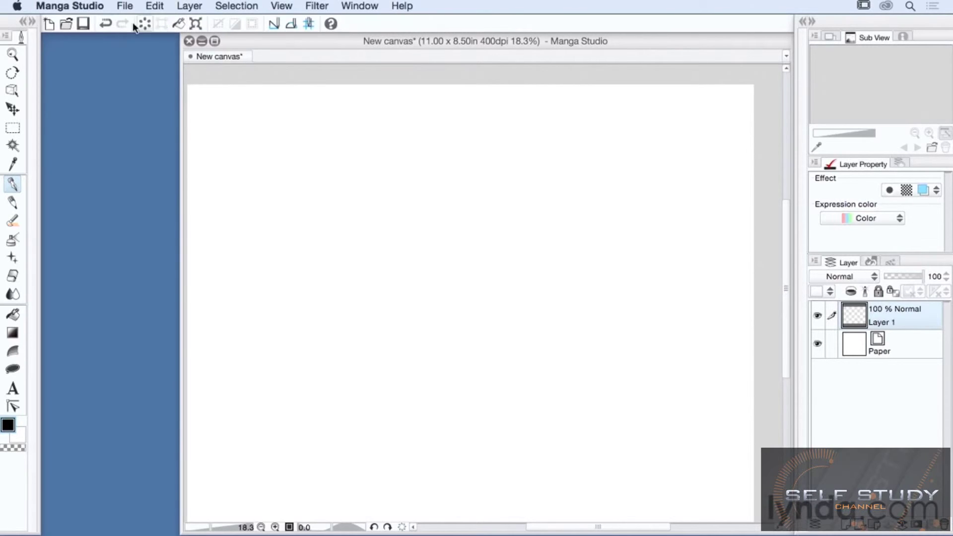
left_click(23, 22)
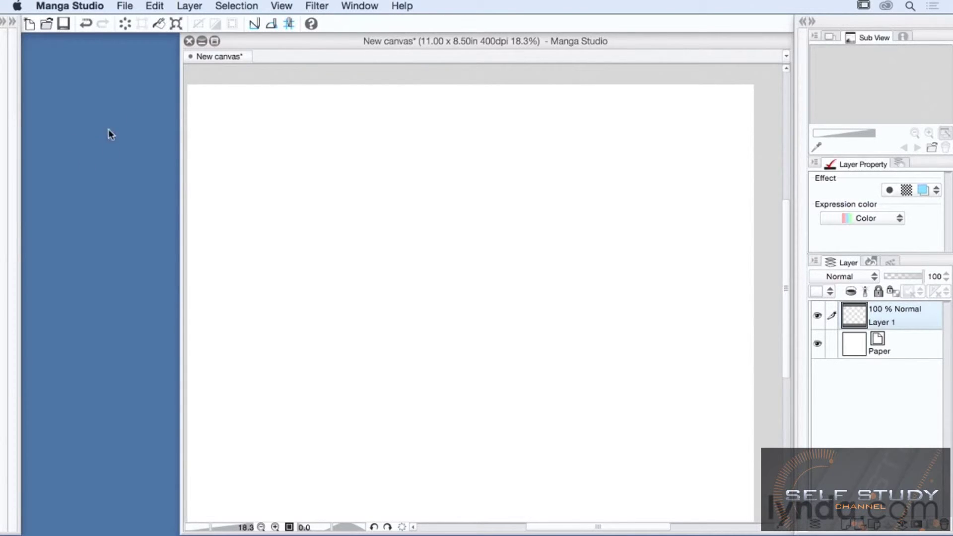
left_click(12, 22)
left_click(3, 21)
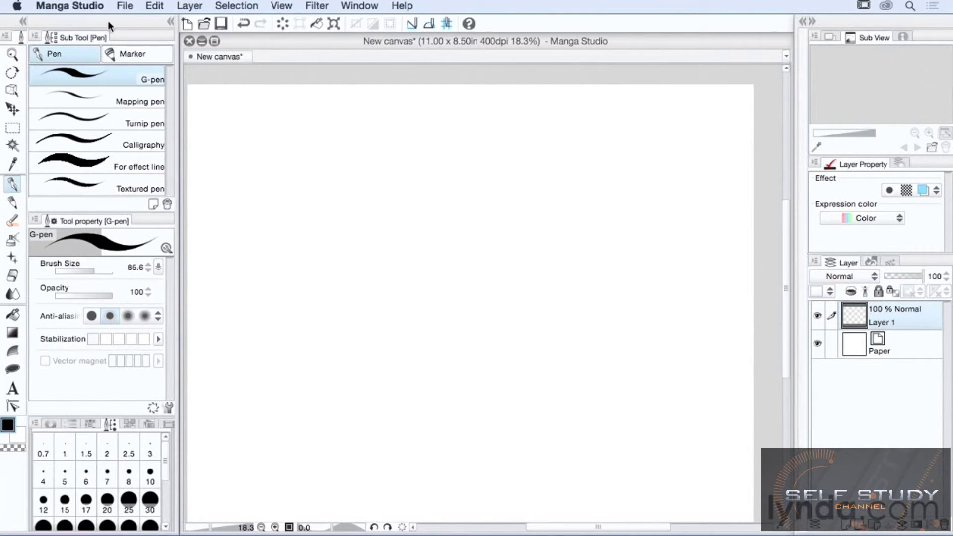
Rearrange the palettes with Tool property above Sub Tool, and dock the whole column beside the Sub View and Layer palettes
left_click_drag(92, 220, 119, 40)
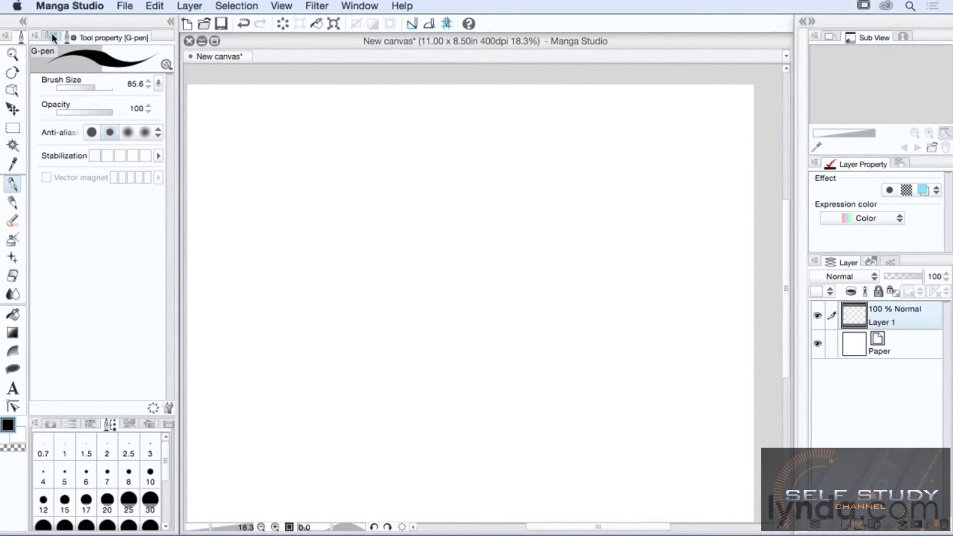
left_click_drag(52, 40, 89, 417)
left_click_drag(112, 359, 120, 293)
mouse_move(177, 201)
left_mouse_down()
mouse_move(315, 193)
mouse_move(166, 205)
left_mouse_up()
left_click_drag(96, 22, 809, 20)
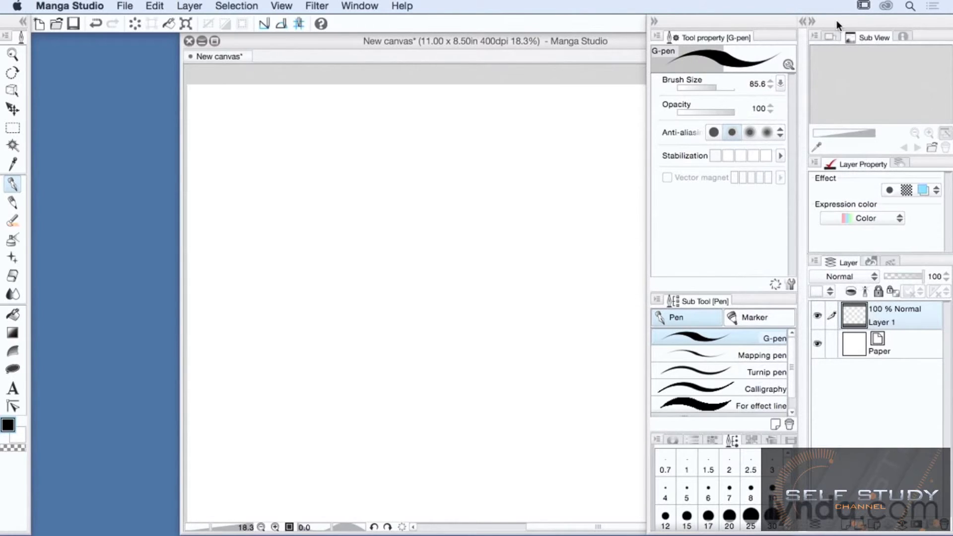
Reset the workspace's palette layout to default
left_click(362, 6)
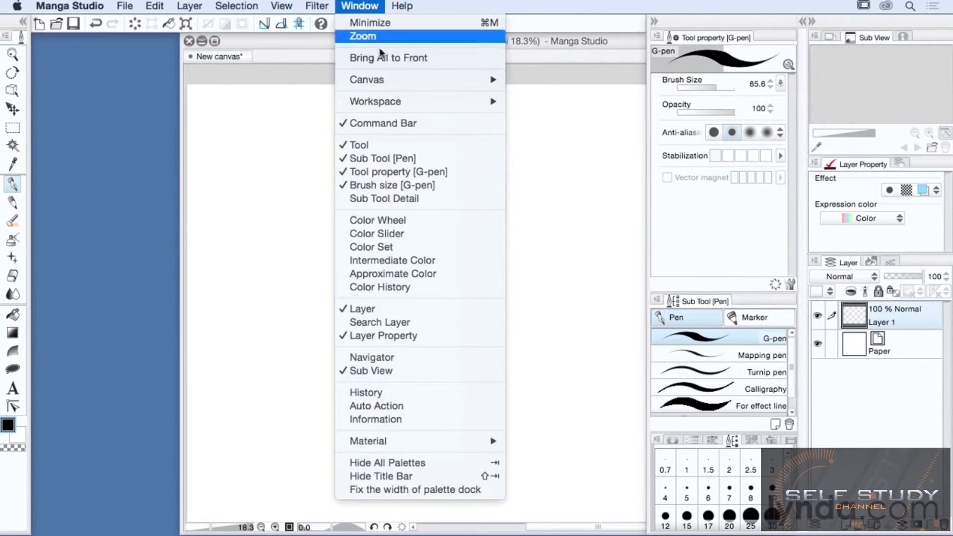
mouse_move(386, 101)
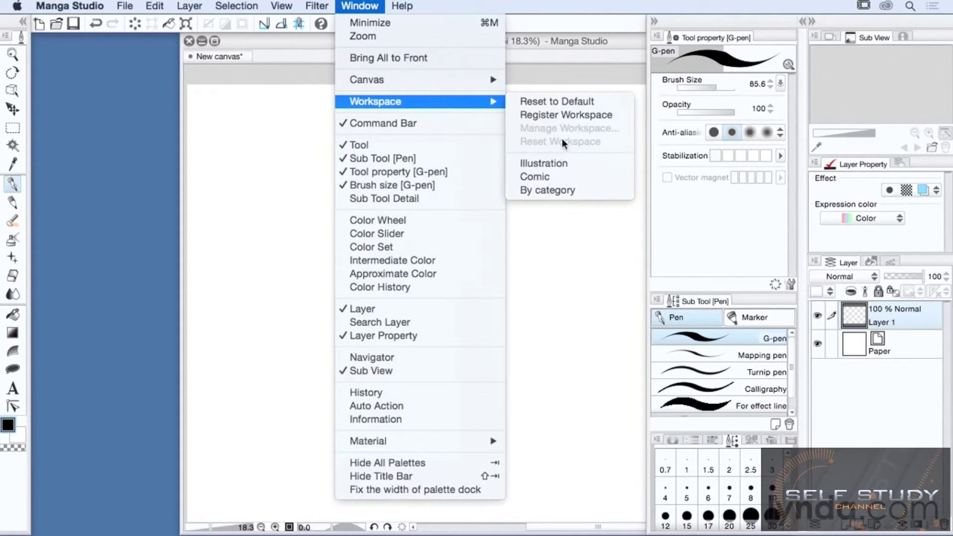
left_click(567, 102)
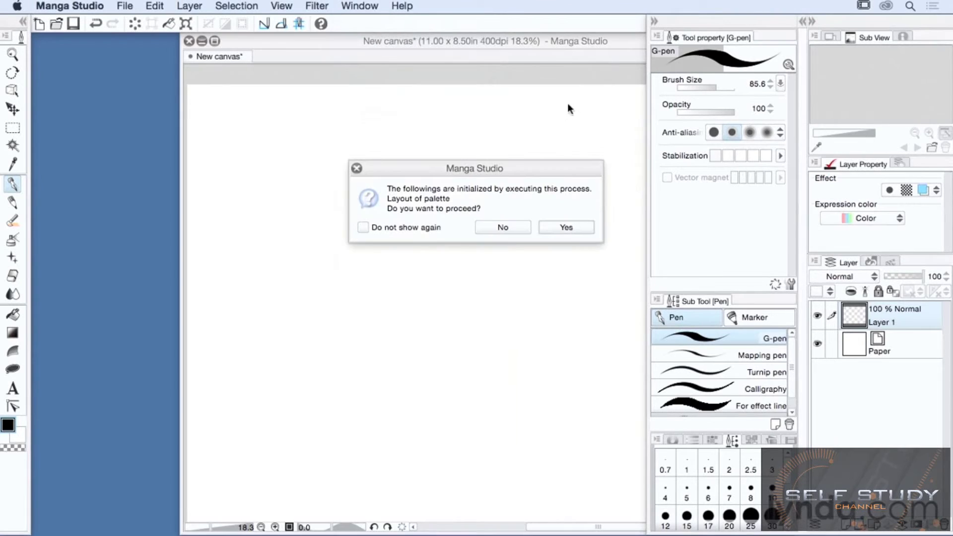
left_click(562, 228)
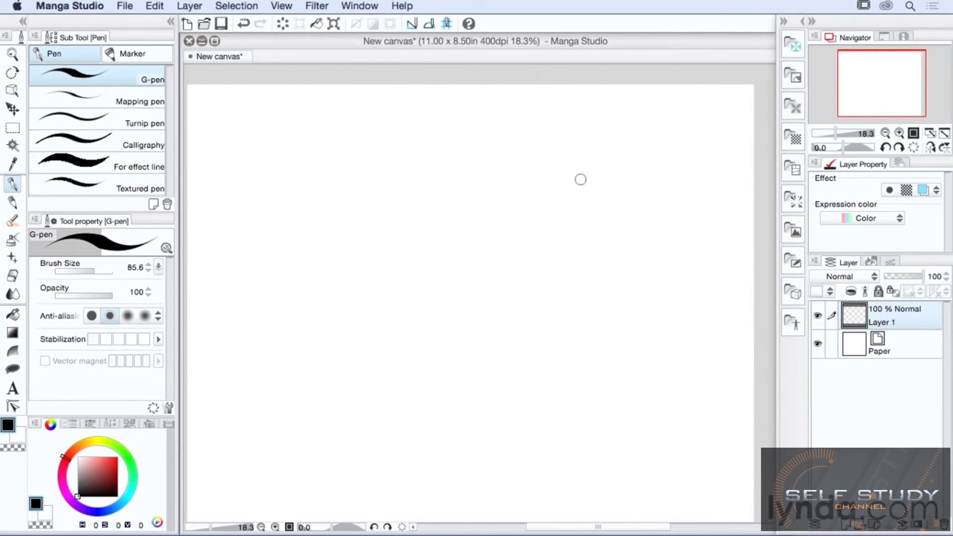
Expand the Material palette to view the Color pattern materials, and collapse the material dock
left_click(801, 22)
left_click_drag(775, 77, 787, 62)
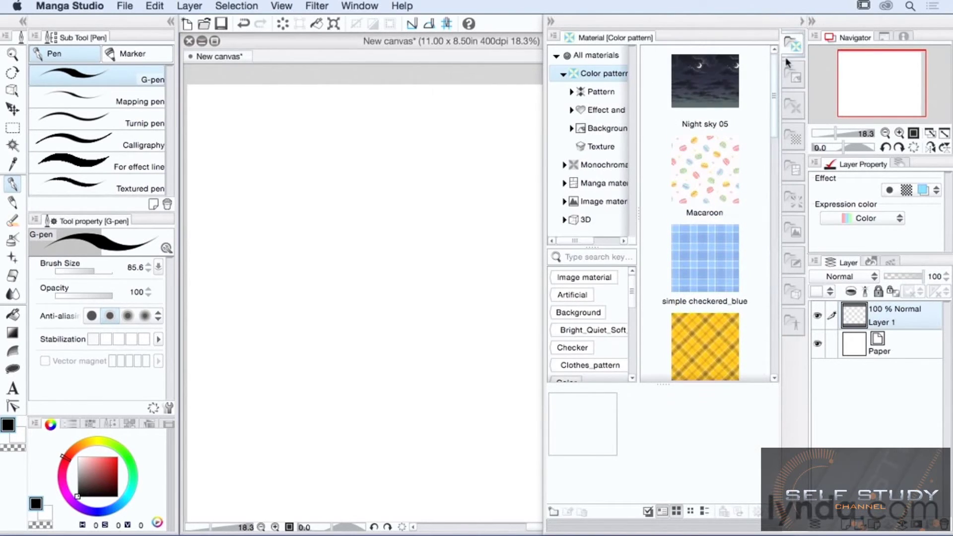
left_click(802, 21)
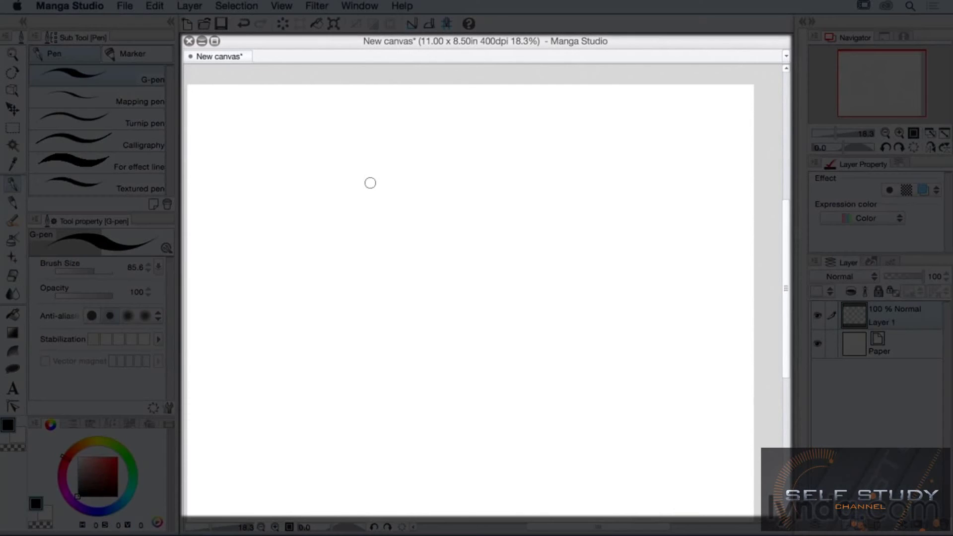
Draw a smiley face on Layer 1 with the G-pen: two eyes, a wide smile, eyebrows and a round head outline
left_click_drag(375, 174, 369, 252)
left_click_drag(421, 176, 413, 234)
mouse_move(268, 271)
left_mouse_down()
mouse_move(272, 319)
mouse_move(375, 399)
mouse_move(500, 298)
left_mouse_up()
mouse_move(348, 149)
left_mouse_down()
mouse_move(387, 135)
mouse_move(452, 143)
left_mouse_up()
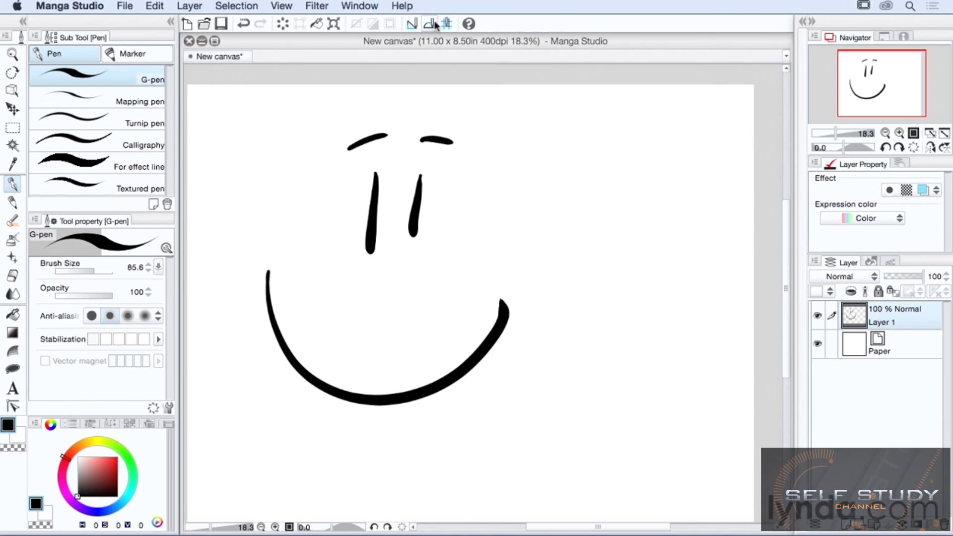
mouse_move(353, 93)
left_mouse_down()
mouse_move(228, 374)
mouse_move(567, 207)
mouse_move(355, 94)
left_mouse_up()
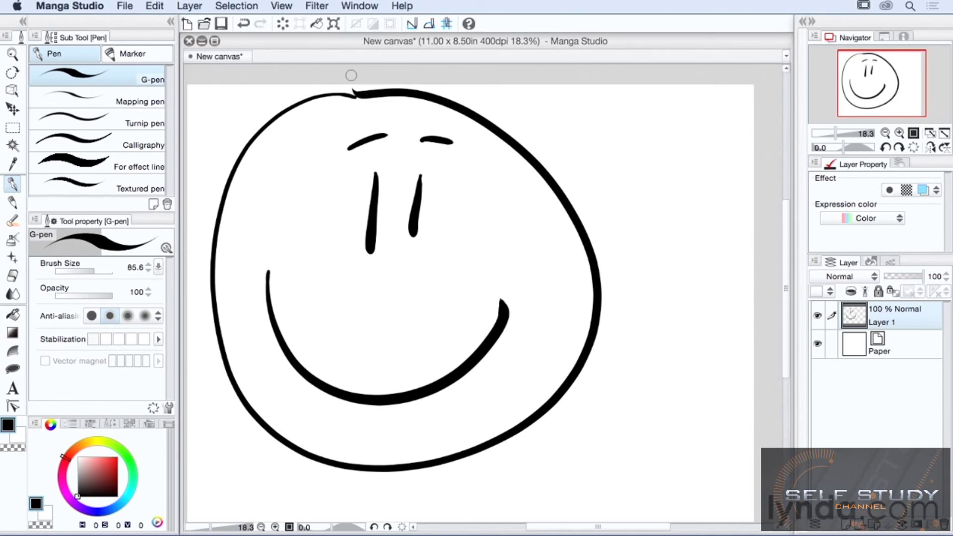